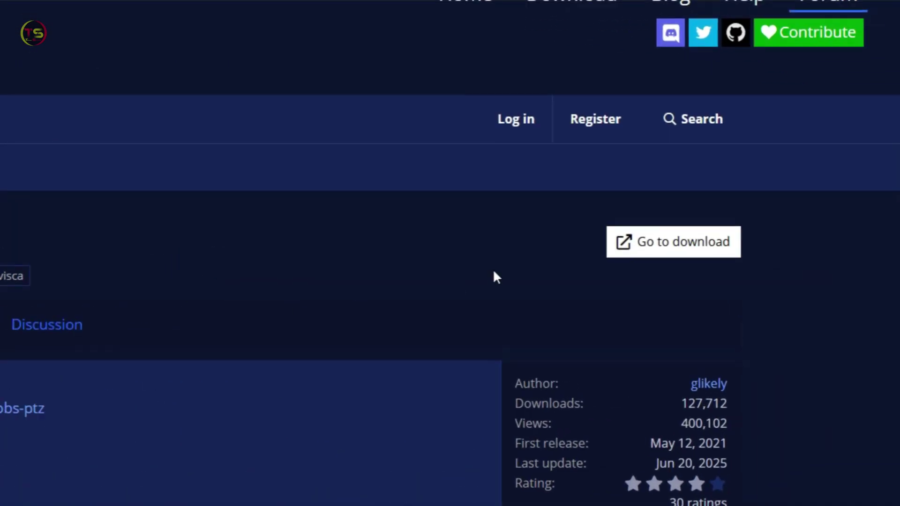
- Open the PTZ Controls 0.18.0 release page from the plugin's forum entry and go to its downloadable installer files
left_click(673, 248)
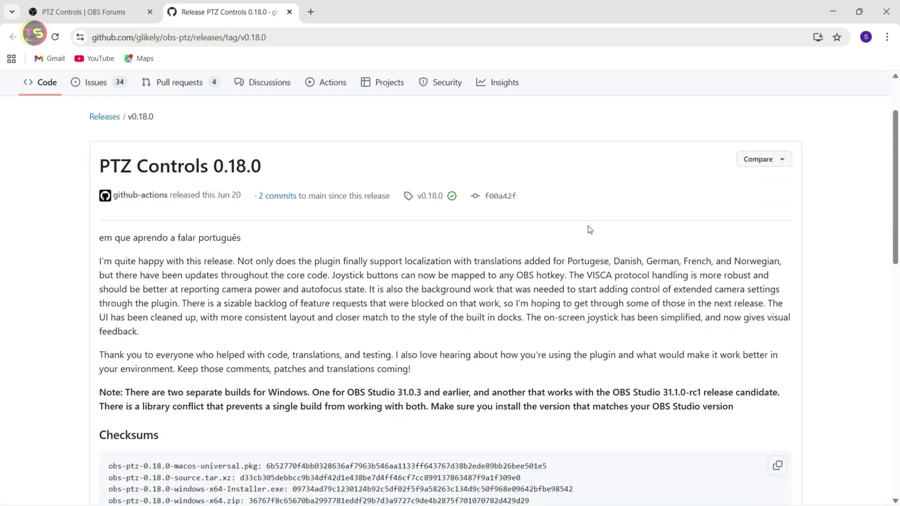
scroll(589, 230, "down", 5)
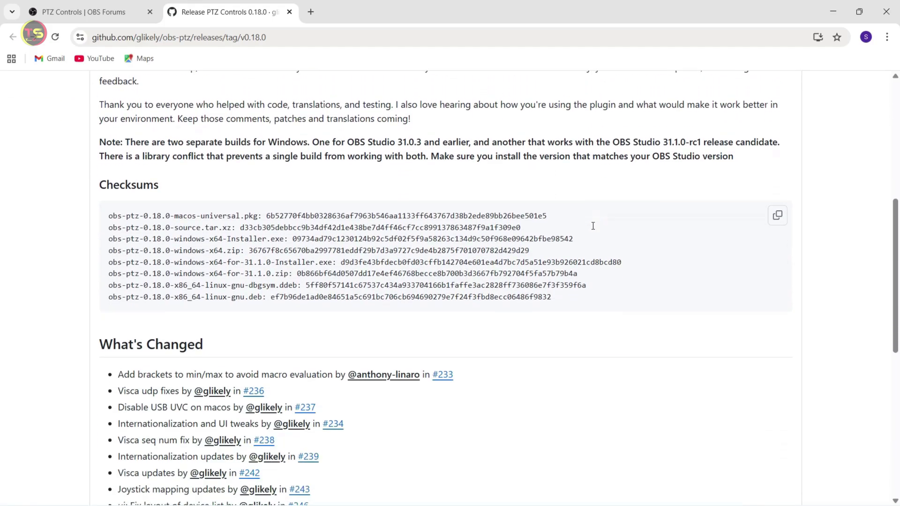
scroll(593, 226, "down", 5)
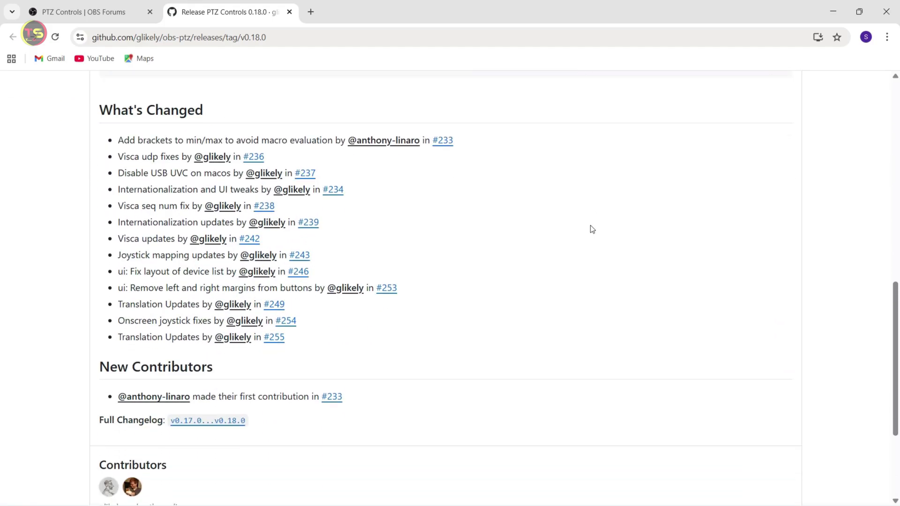
scroll(592, 228, "down", 7)
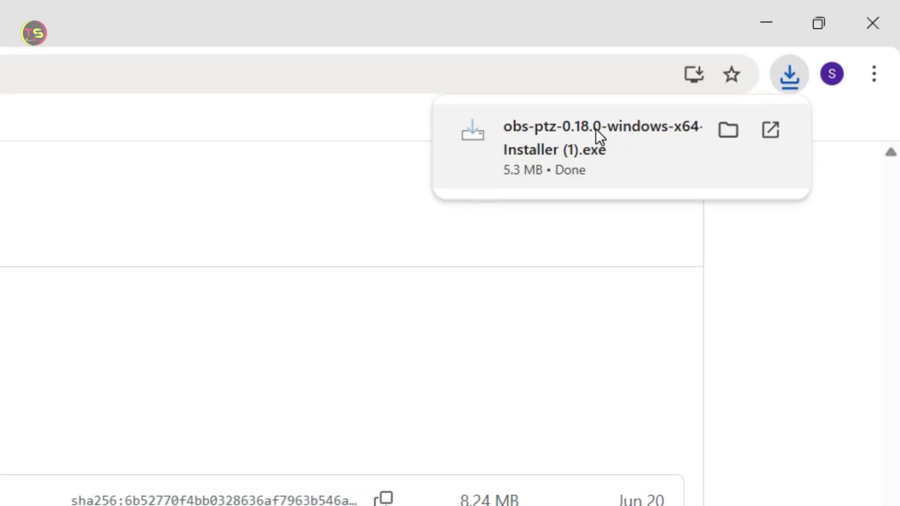
- Launch the downloaded obs-ptz 0.18.0 Windows installer and allow it to run despite the SmartScreen block
left_click(596, 133)
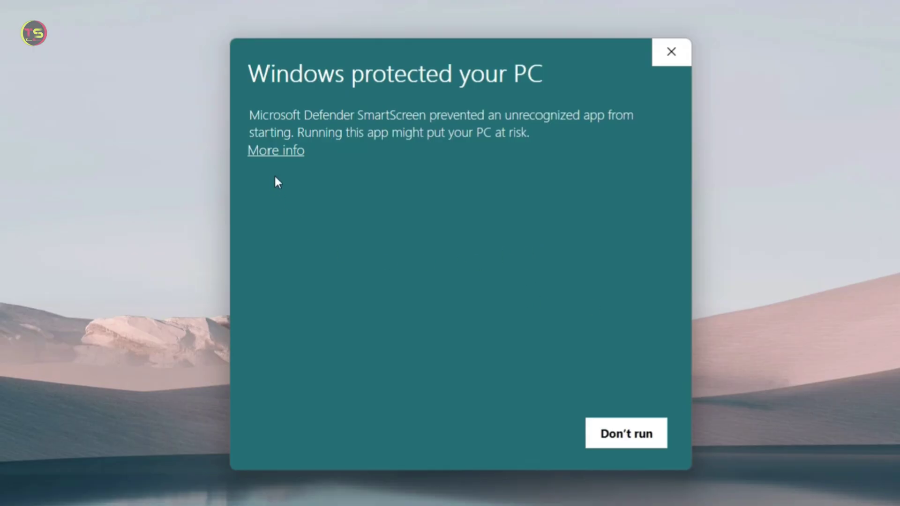
left_click(270, 154)
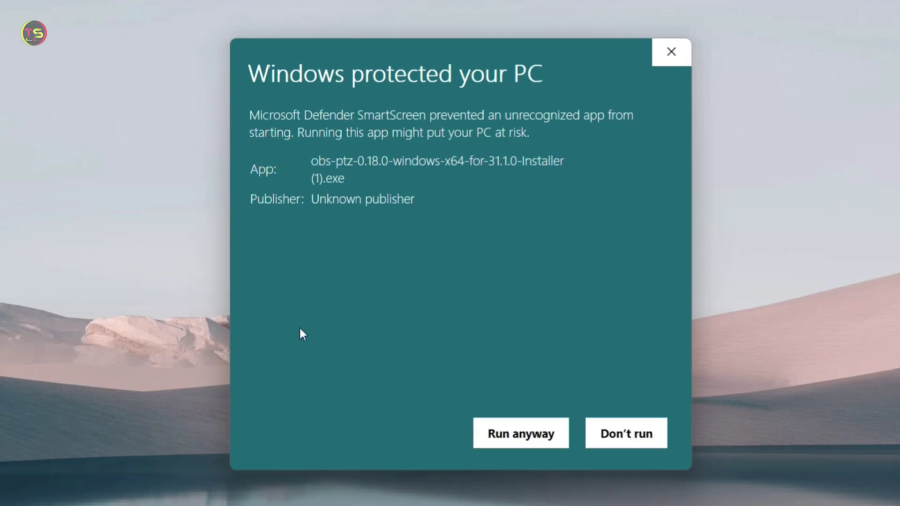
left_click(520, 436)
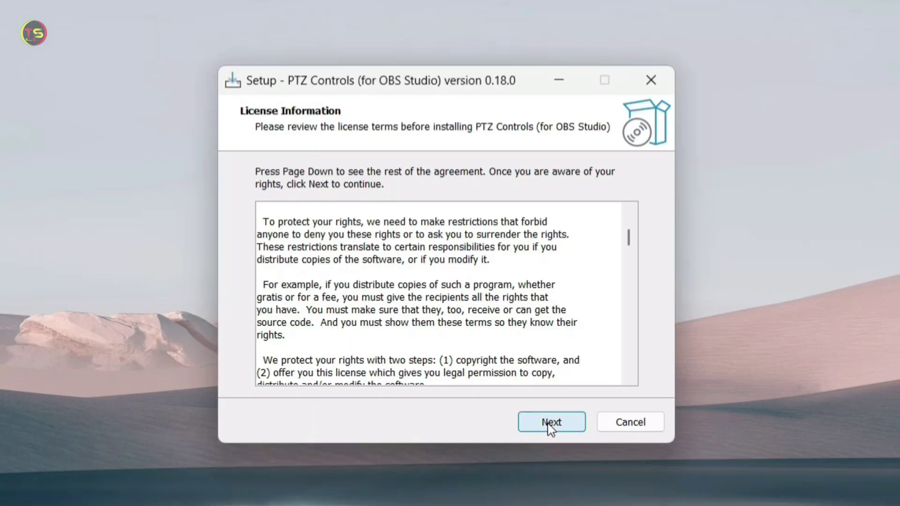
- Accept the license information and install PTZ Controls into C:\ProgramData\obs-studio\plugins\obs-ptz
left_click(550, 422)
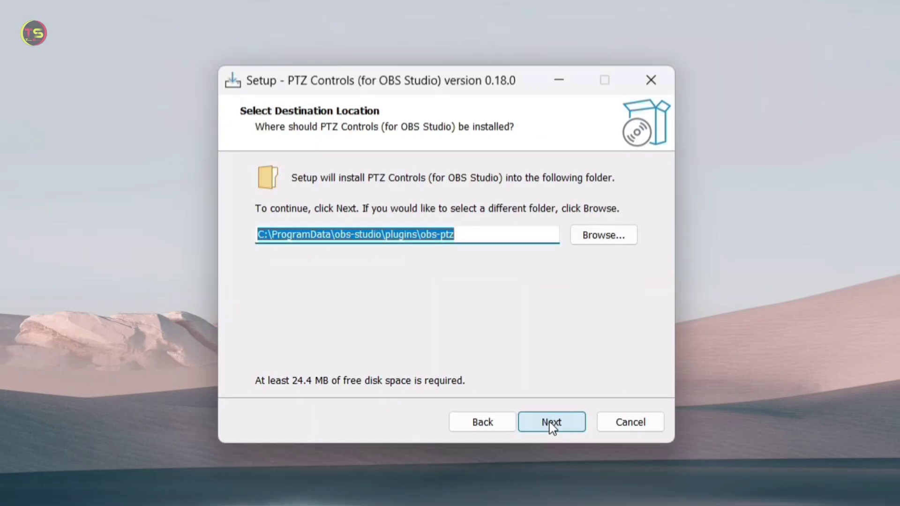
left_click(551, 422)
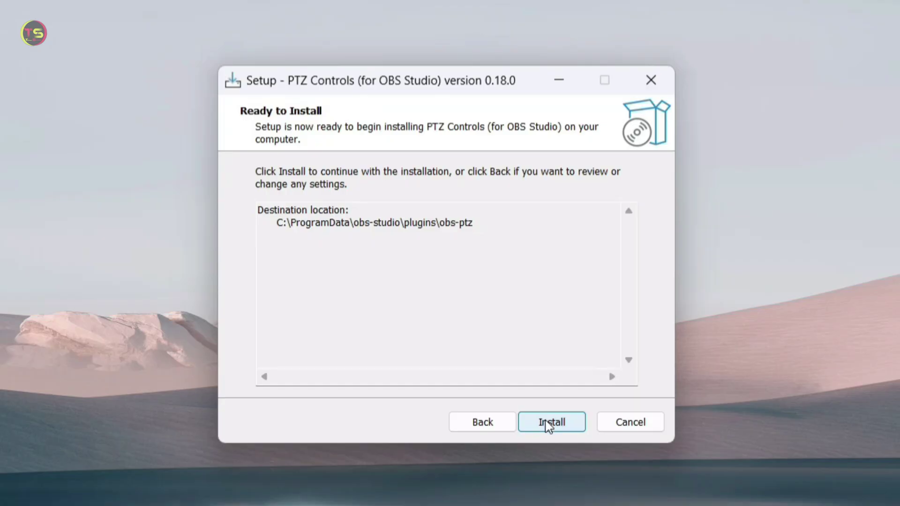
left_click(552, 427)
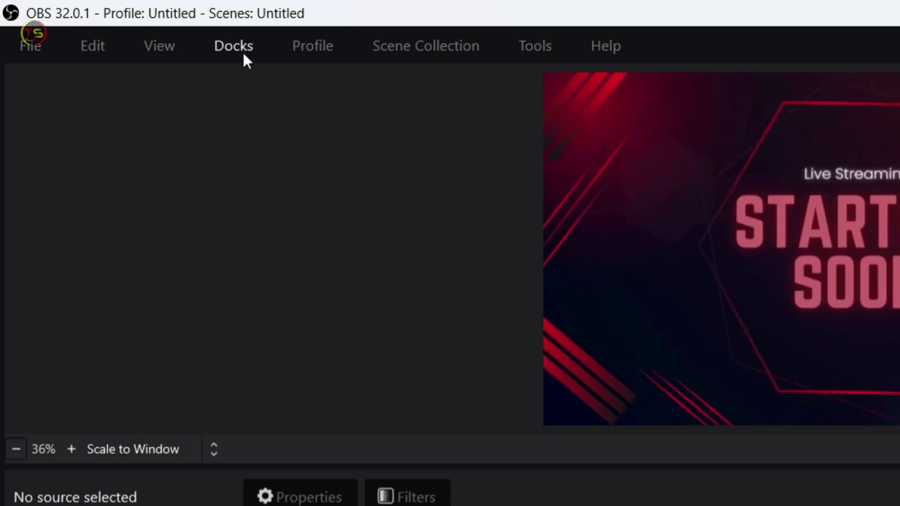
- In OBS Studio, show the PTZ Controls dock and attach it between the Audio Mixer and Scene Transitions docks
left_click(232, 47)
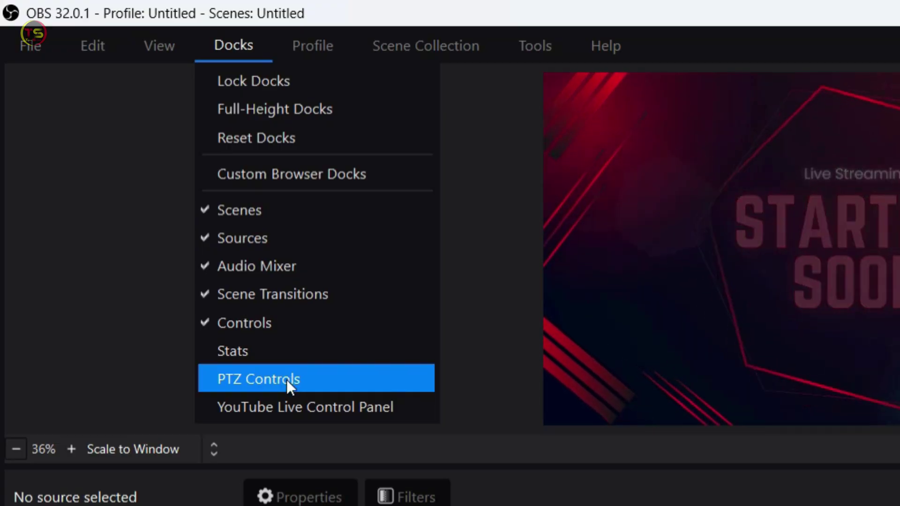
left_click(286, 380)
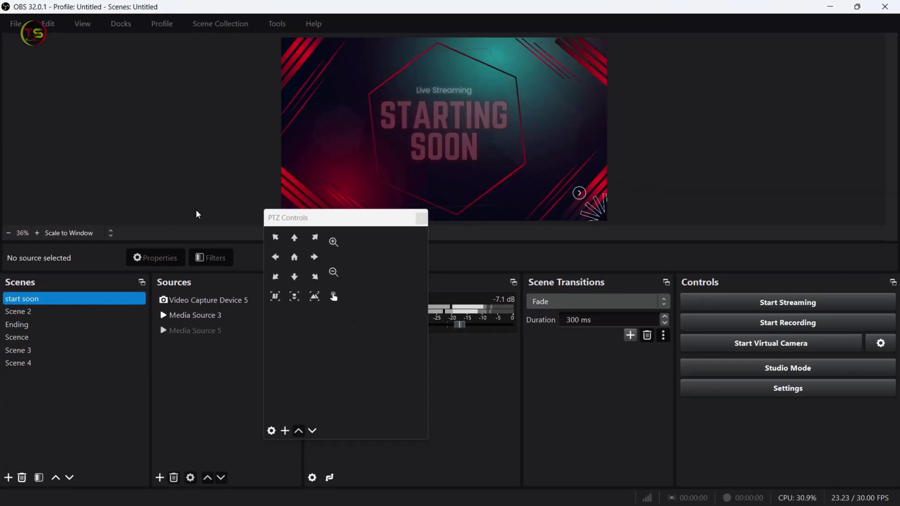
left_click_drag(362, 227, 393, 205)
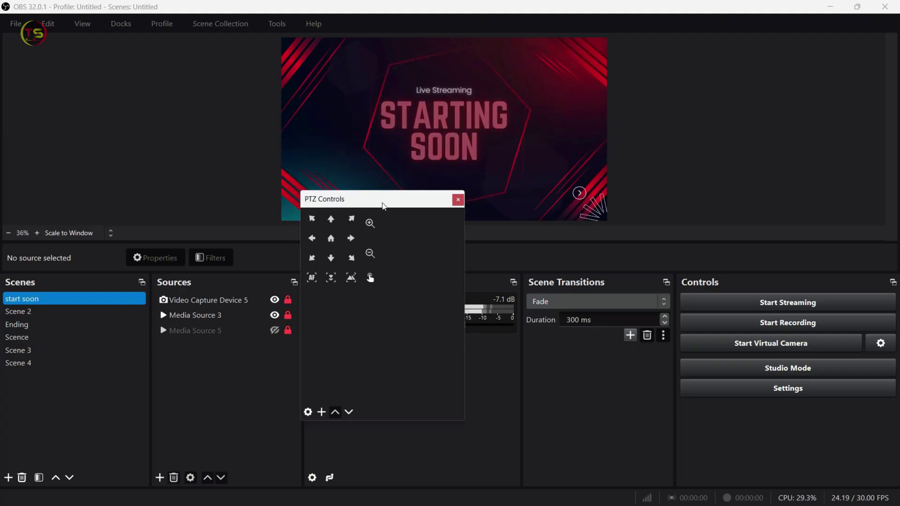
left_click_drag(383, 205, 519, 284)
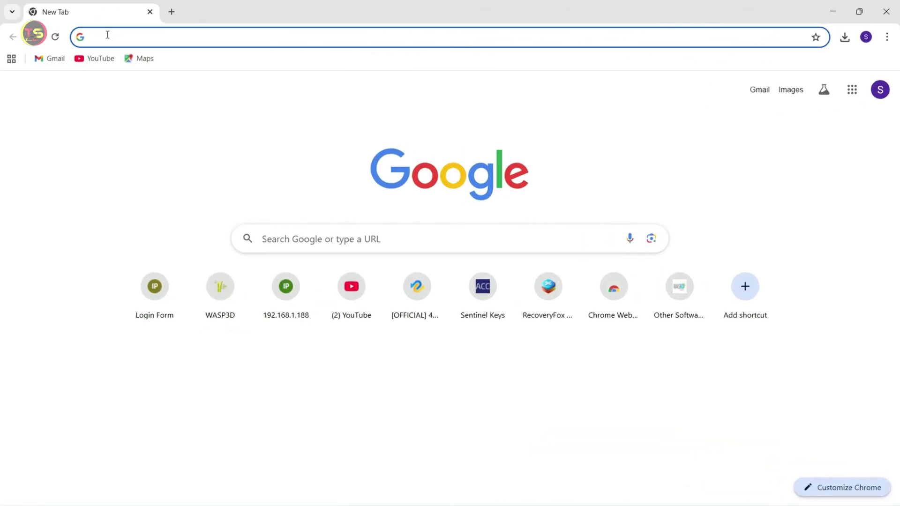
right_click(108, 38)
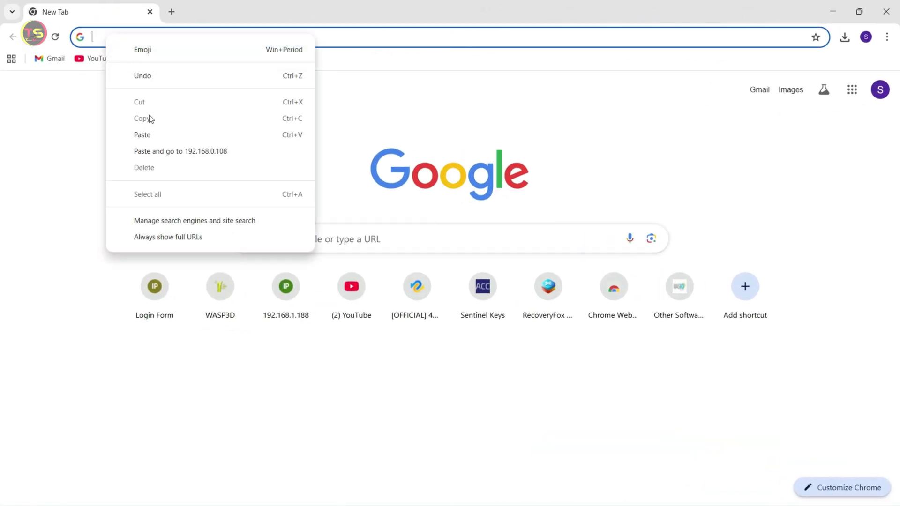
left_click(152, 135)
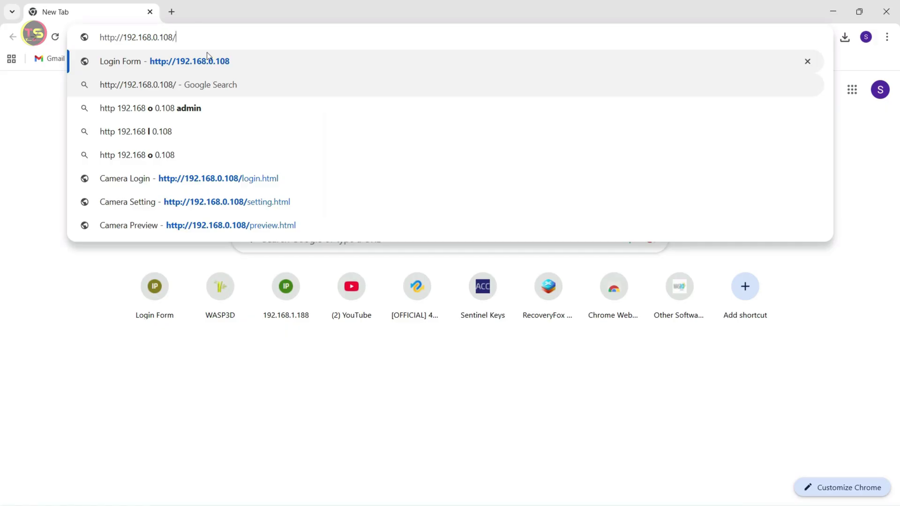
left_click(207, 57)
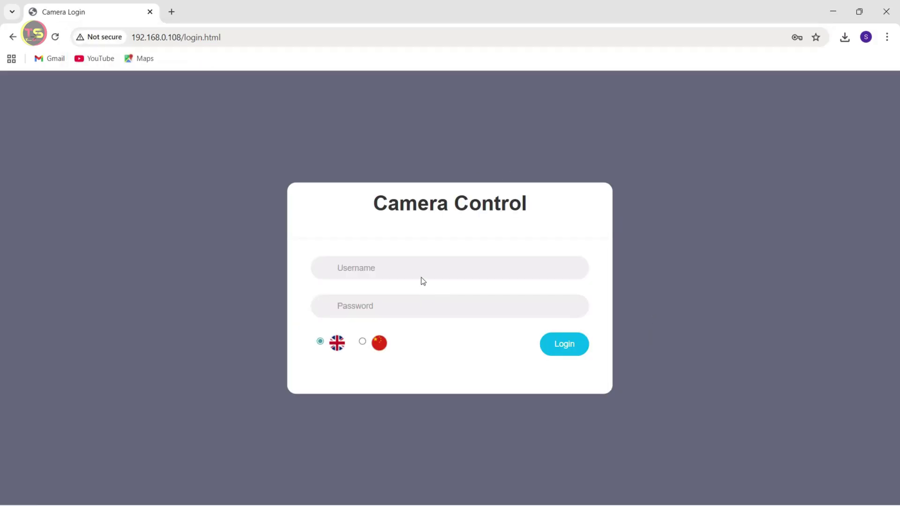
- Log in to the camera's web page with the saved username and password, and dismiss the saved-passwords warning
left_click(377, 269)
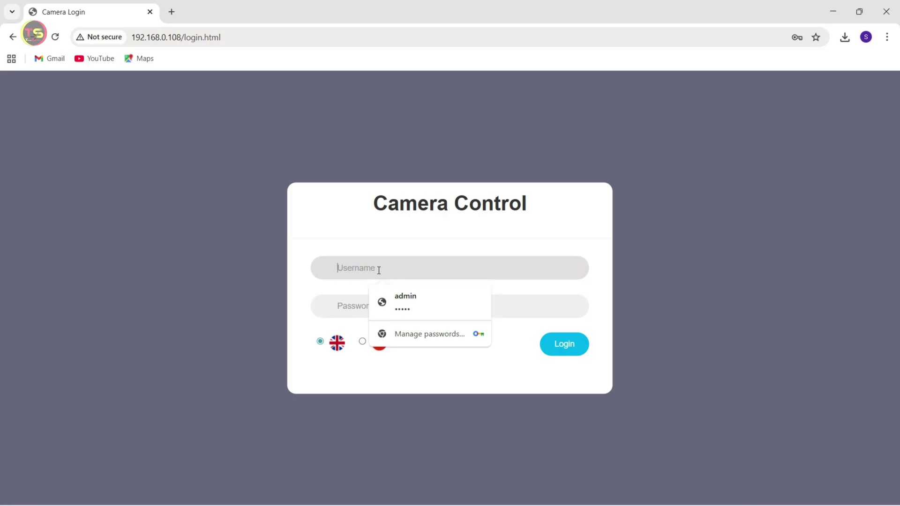
left_click(409, 301)
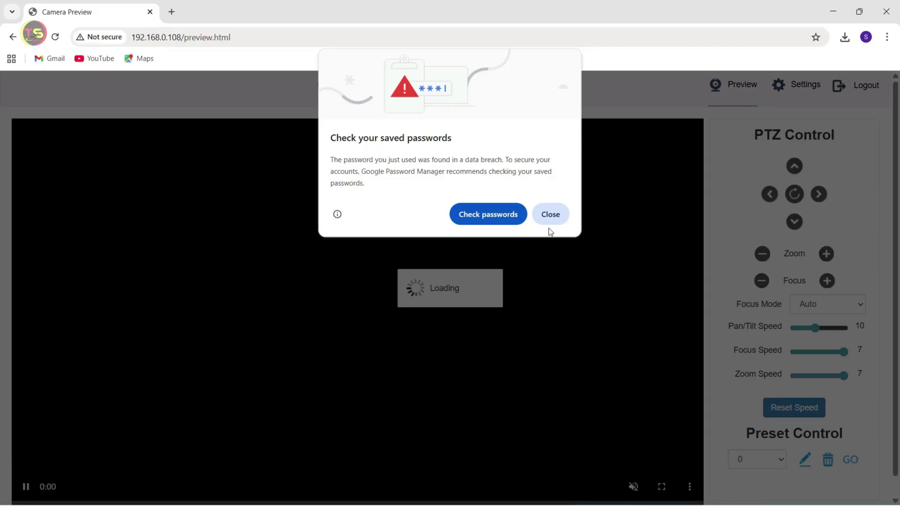
key("Escape")
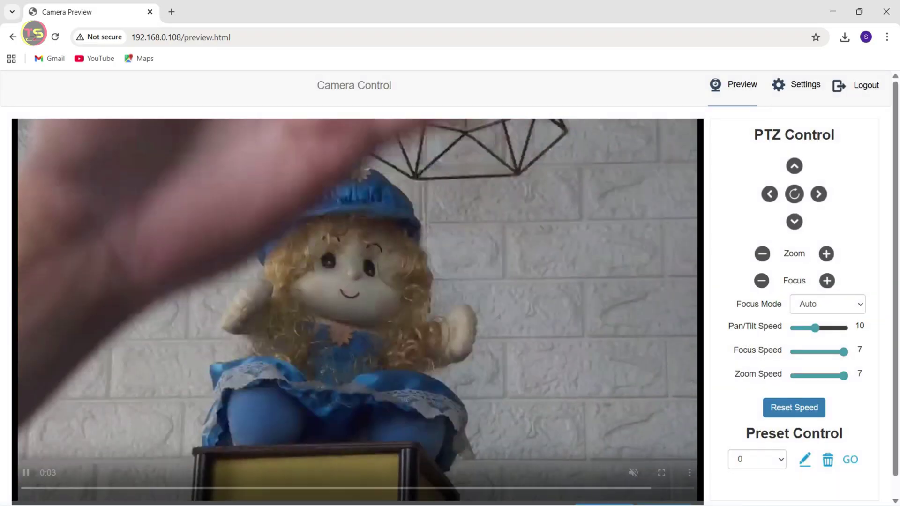
- Open the camera's Video Transmission settings and copy the main stream's RTSP address rtsp://192.168.0.108:554/multicast/main
scroll(450, 290, "down", 1)
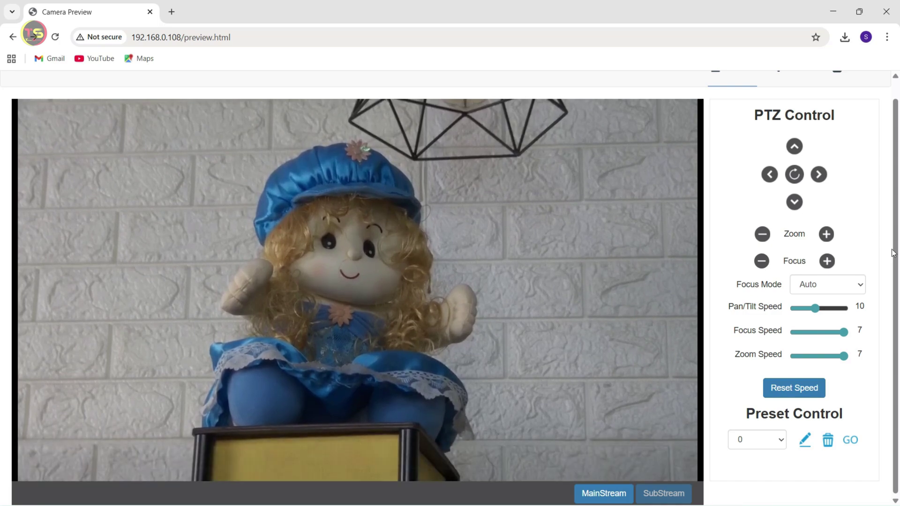
scroll(895, 253, "up", 1)
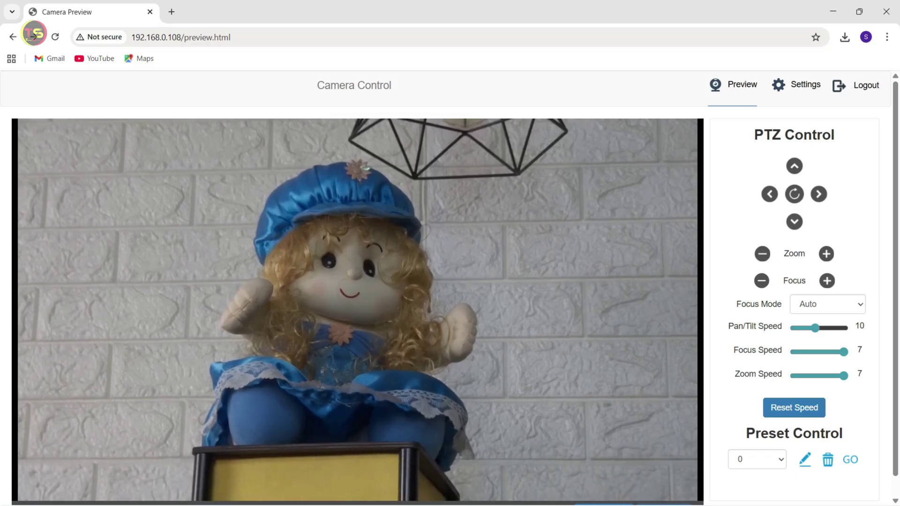
left_click(802, 90)
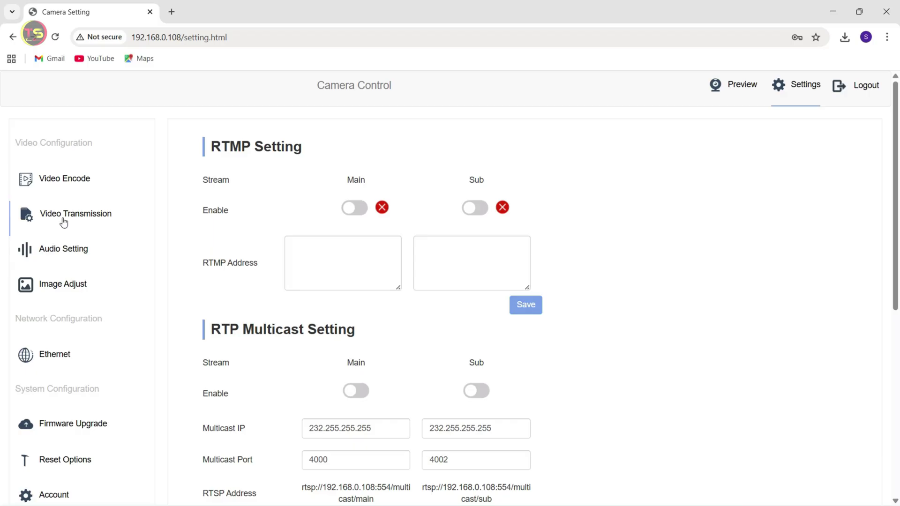
scroll(201, 328, "down", 4)
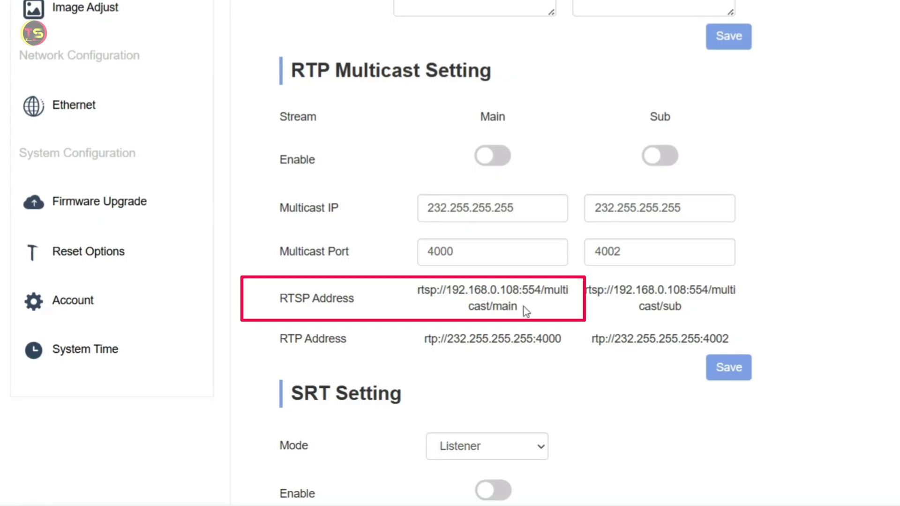
left_click_drag(525, 306, 414, 288)
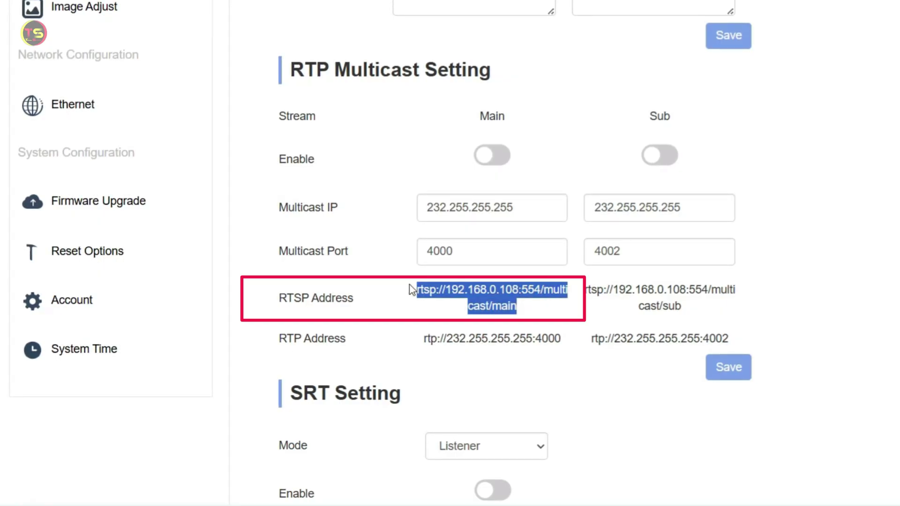
right_click(483, 300)
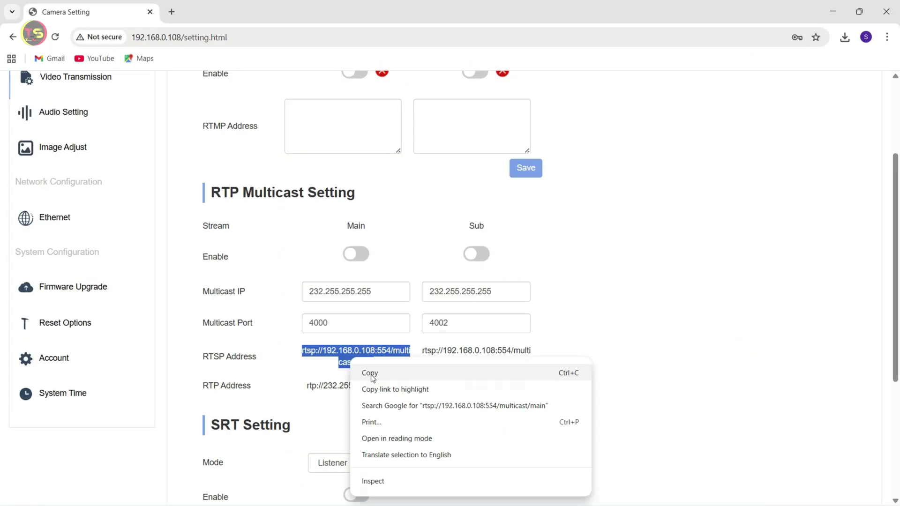
left_click(511, 324)
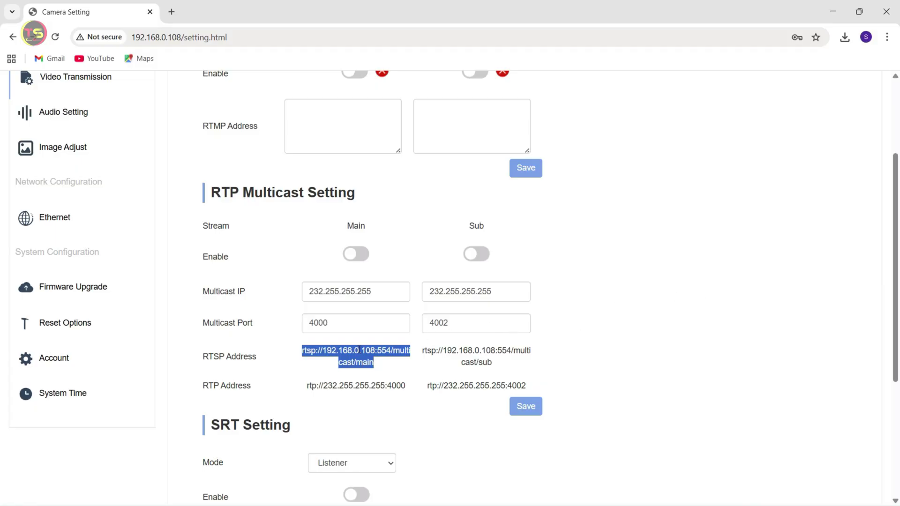
- Open the camera's Ethernet settings under Network Configuration
scroll(624, 283, "up", 1)
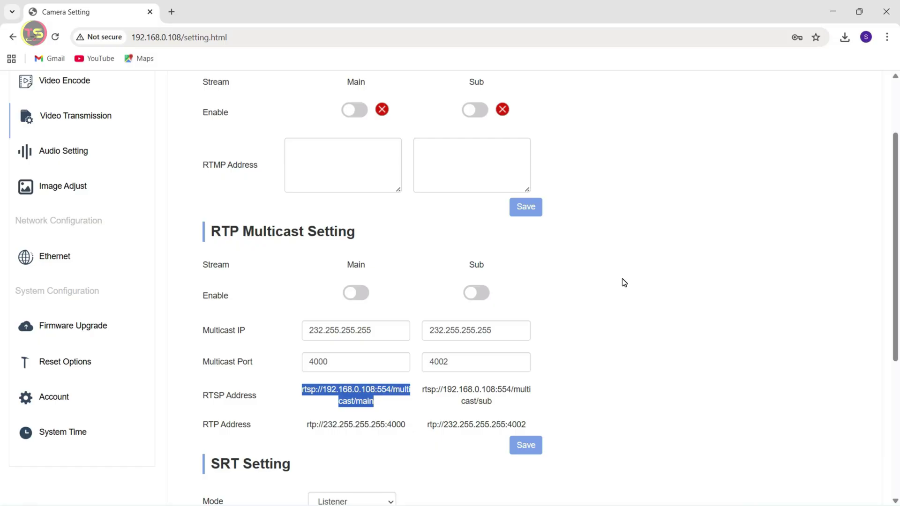
left_click(50, 260)
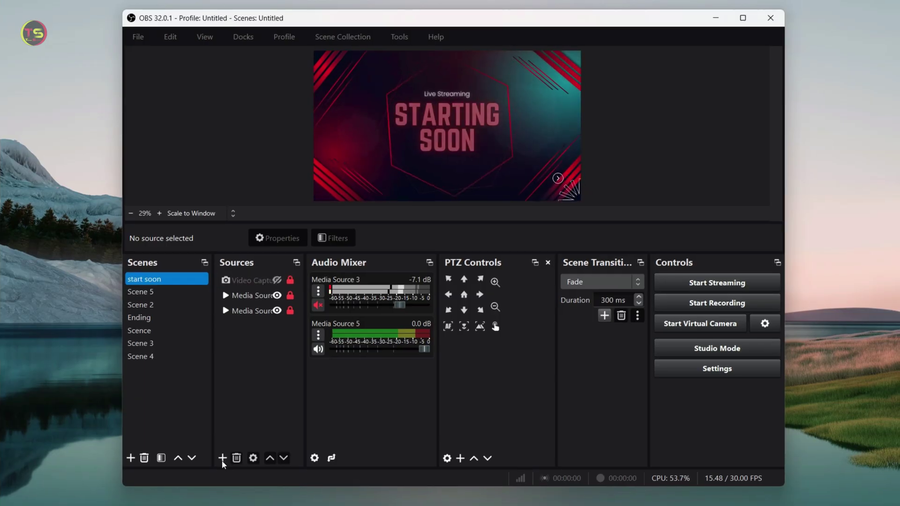
- In OBS Studio, add a new visible Media Source to the "start soon" scene, named "PTZ camera" plus the owner's first name
left_click(424, 458)
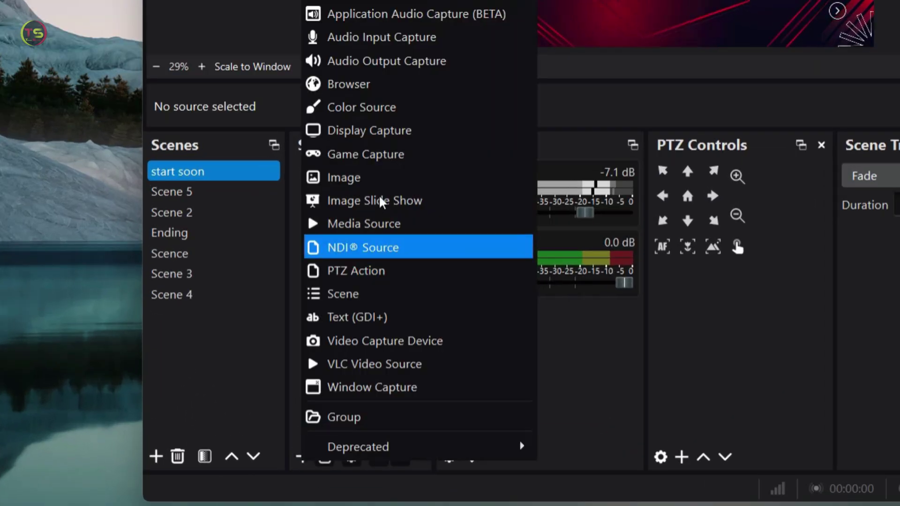
left_click(389, 224)
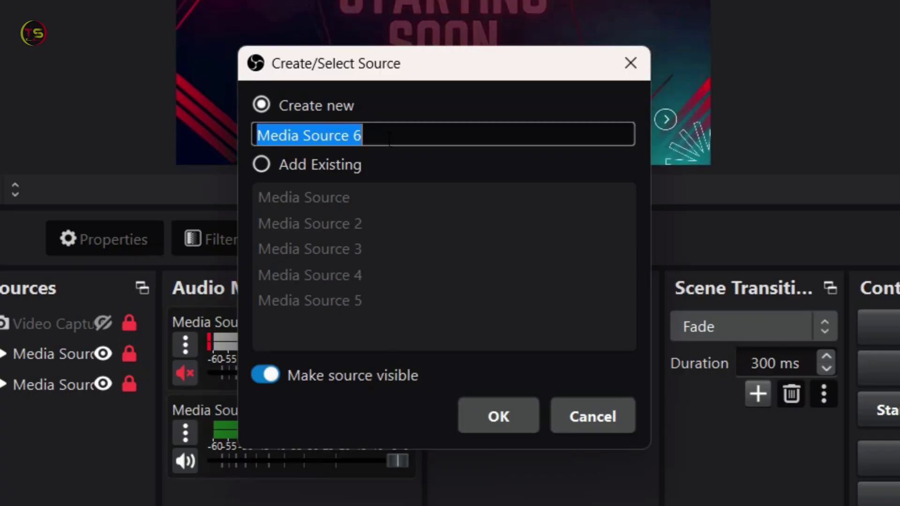
type("PTZ camera Sumeet")
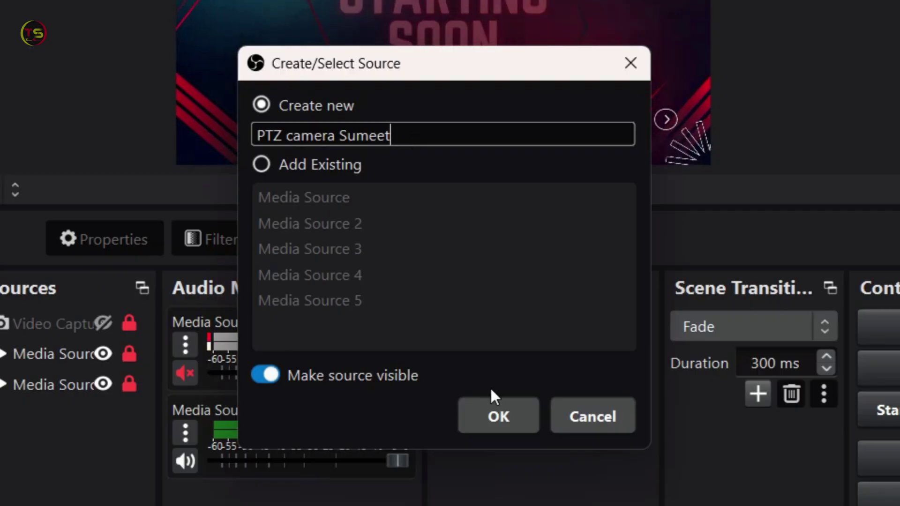
left_click(498, 421)
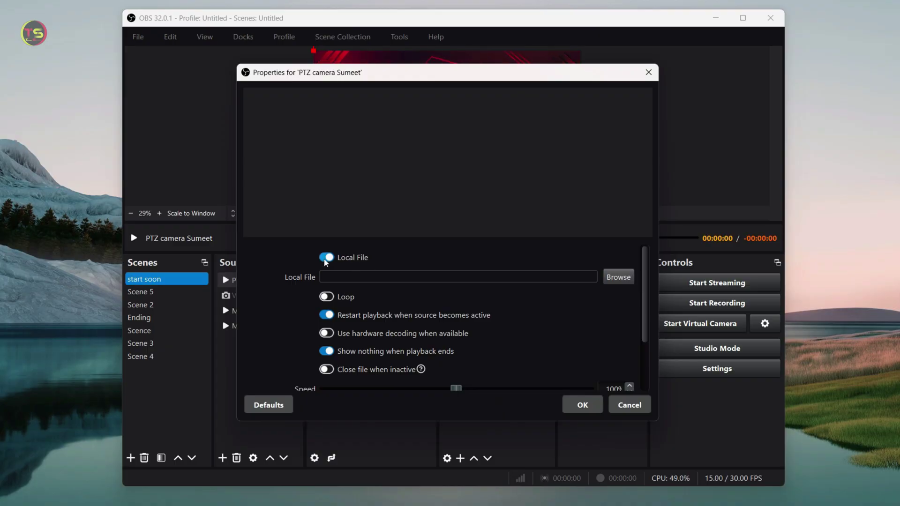
- Turn off Local File for the PTZ camera source and set its input to rtsp://192.168.0.108:554/stream/main, accepting the properties
left_click(326, 258)
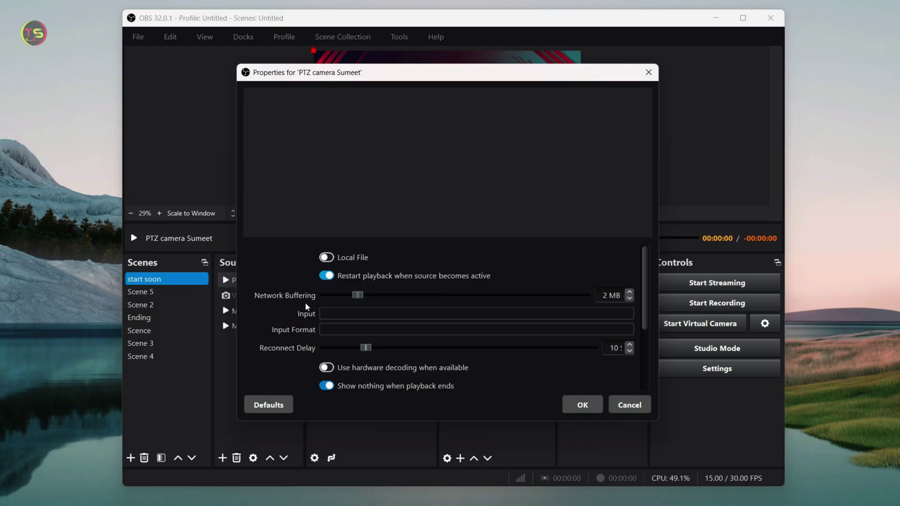
left_click(330, 313)
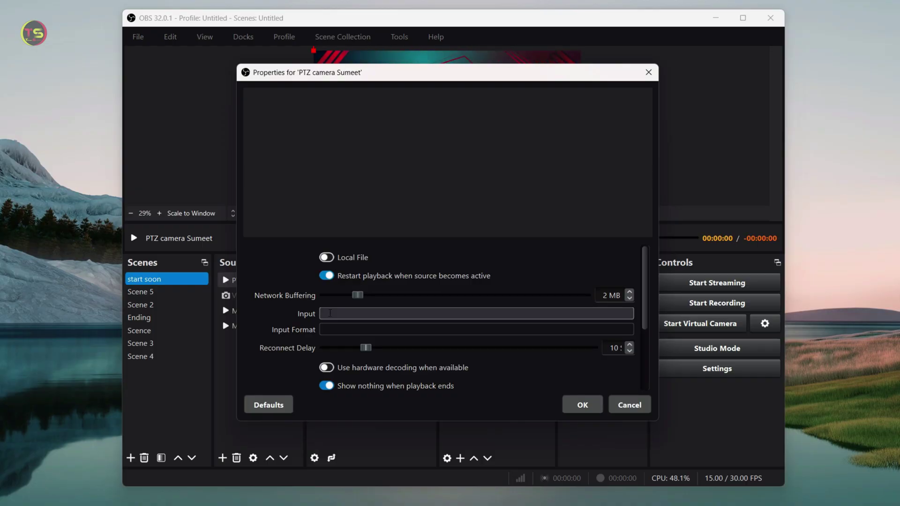
left_click(330, 313)
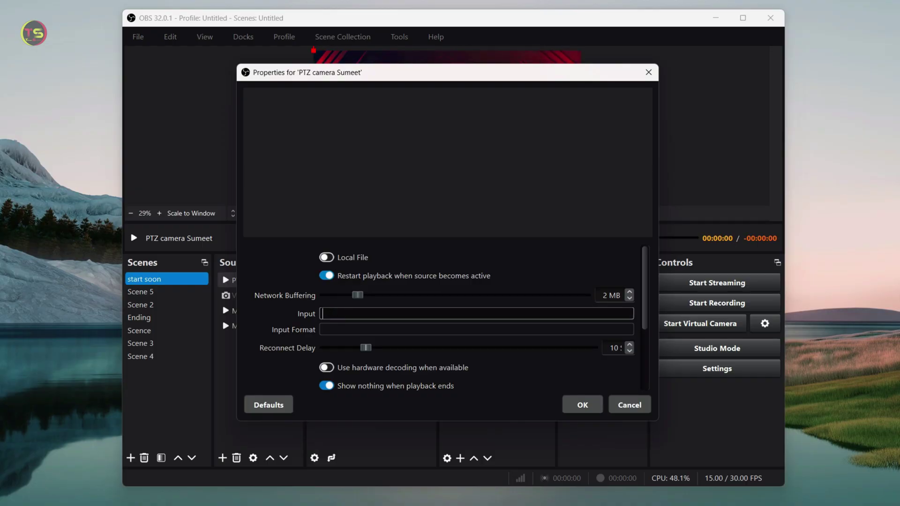
right_click(330, 315)
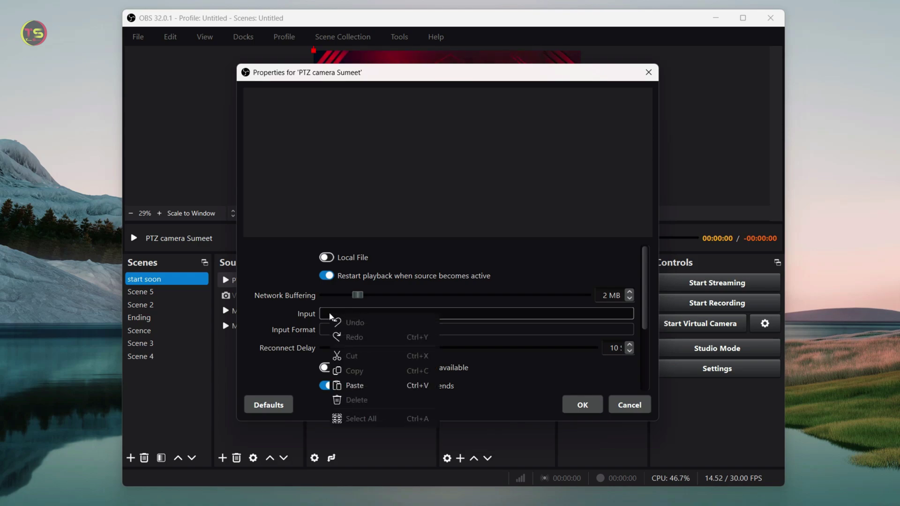
left_click(354, 385)
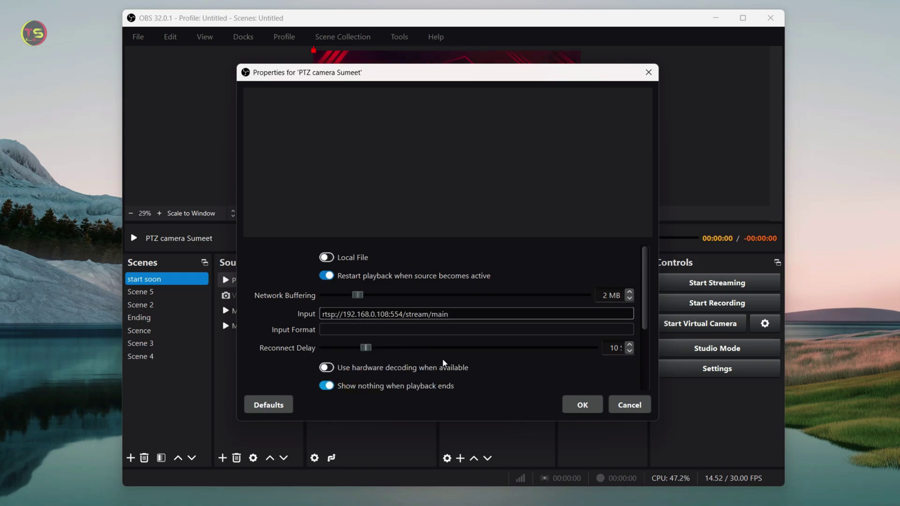
left_click(584, 411)
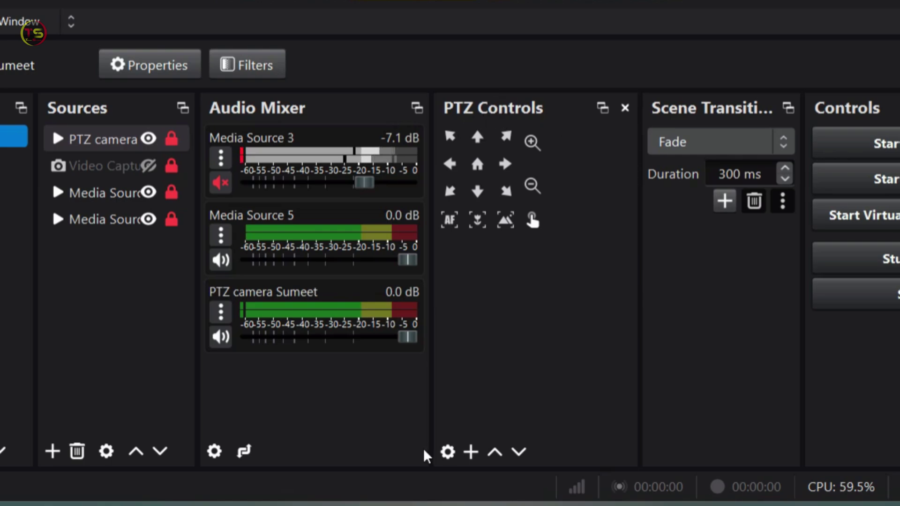
- Open the camera list in the PTZ Controls settings and add a VISCA TCP device
left_click(447, 451)
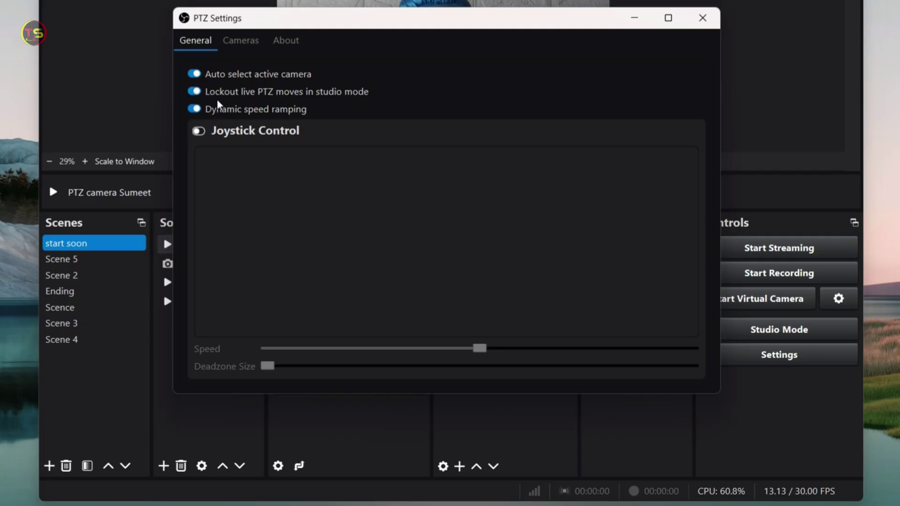
left_click(239, 41)
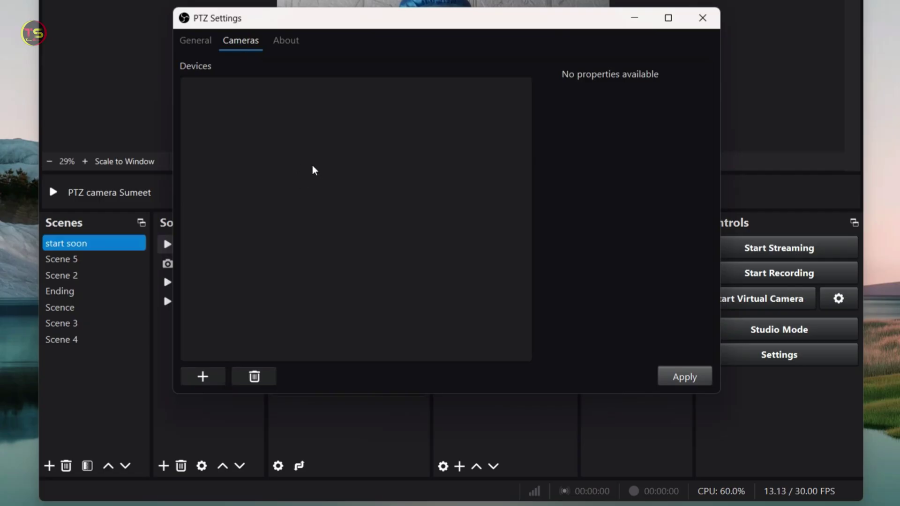
left_click(200, 382)
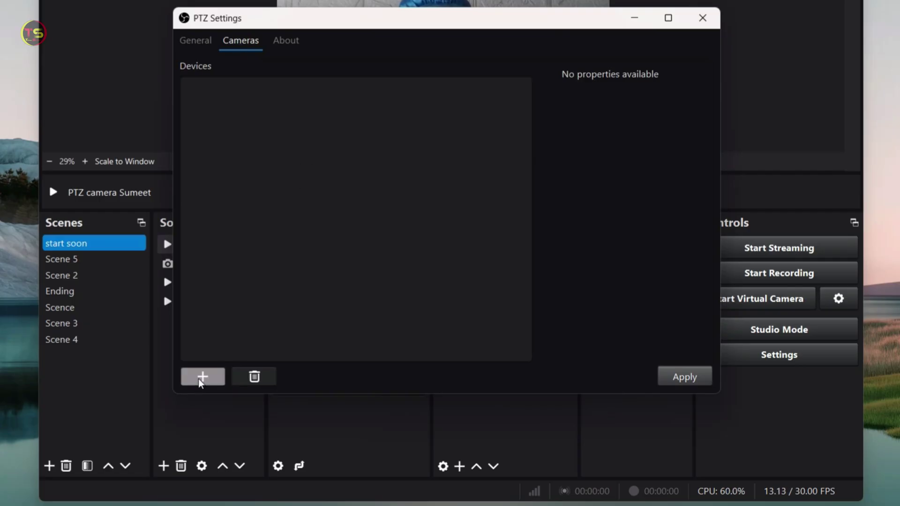
left_click(201, 382)
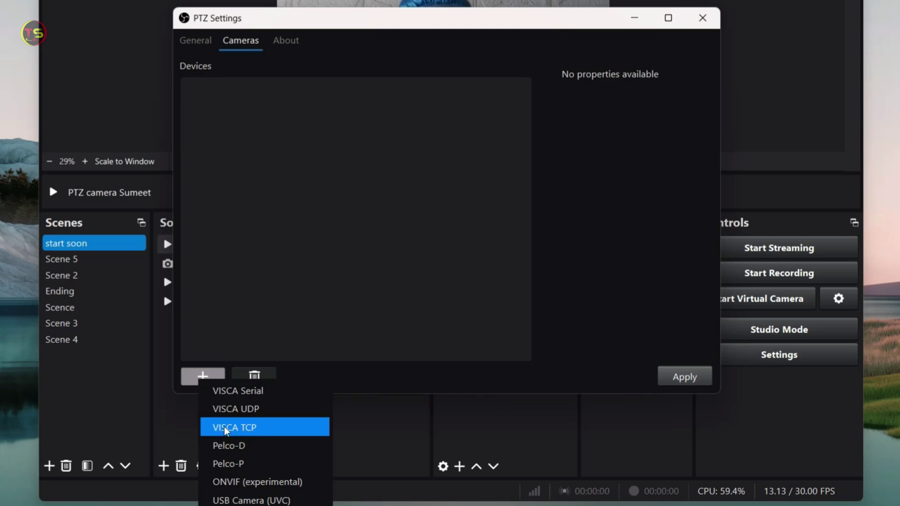
left_click(240, 429)
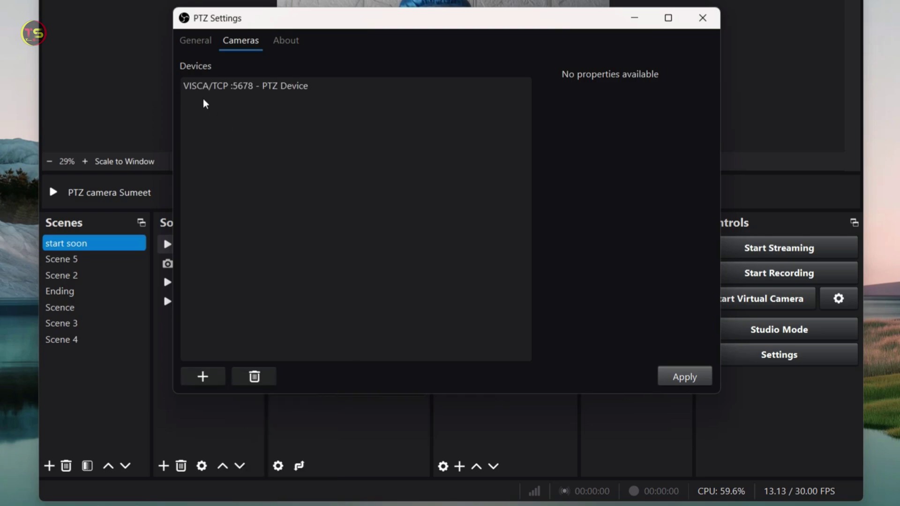
- Set the new VISCA TCP device's host to 192.168.0.108 and assign the PTZ camera media source to it
left_click(244, 89)
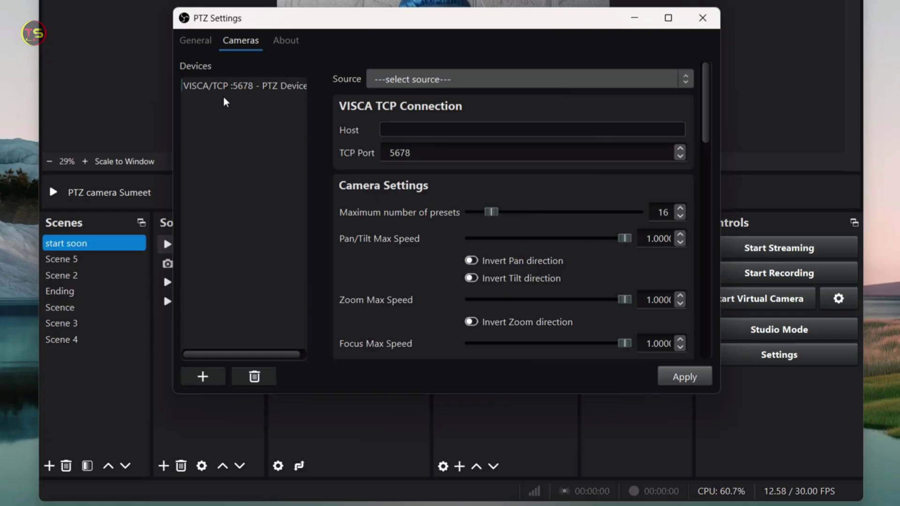
left_click(397, 131)
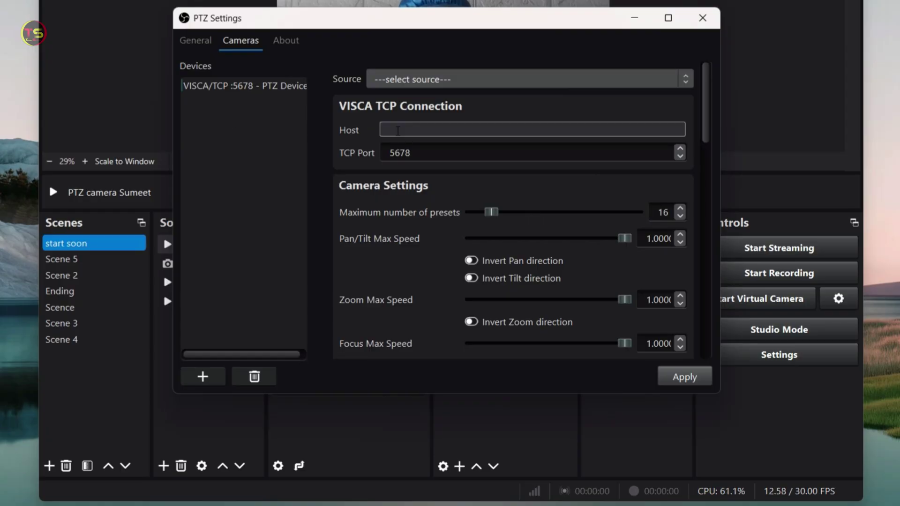
key("ctrl+v")
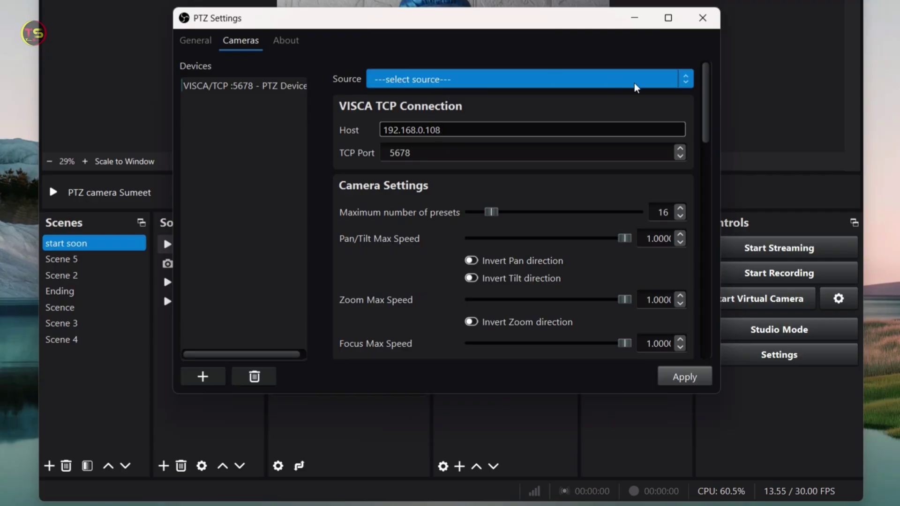
left_click(686, 80)
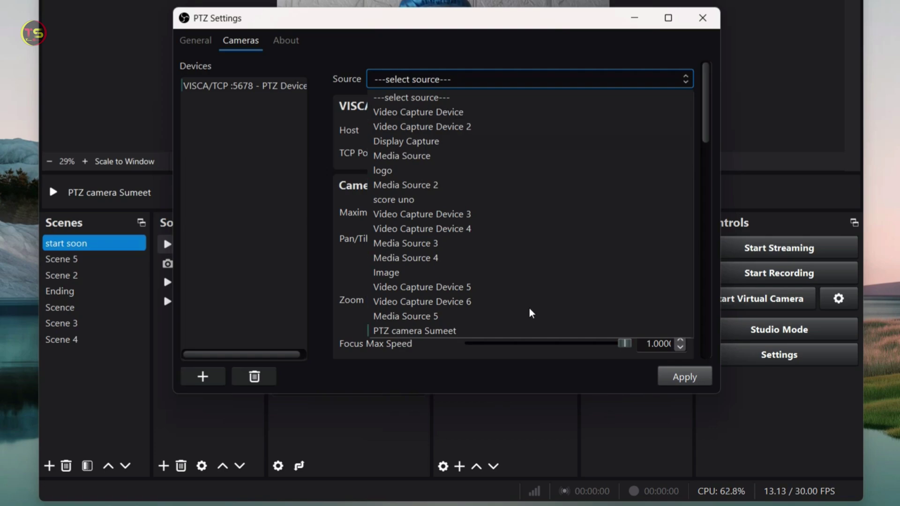
scroll(432, 330, "down", 1)
left_click(433, 325)
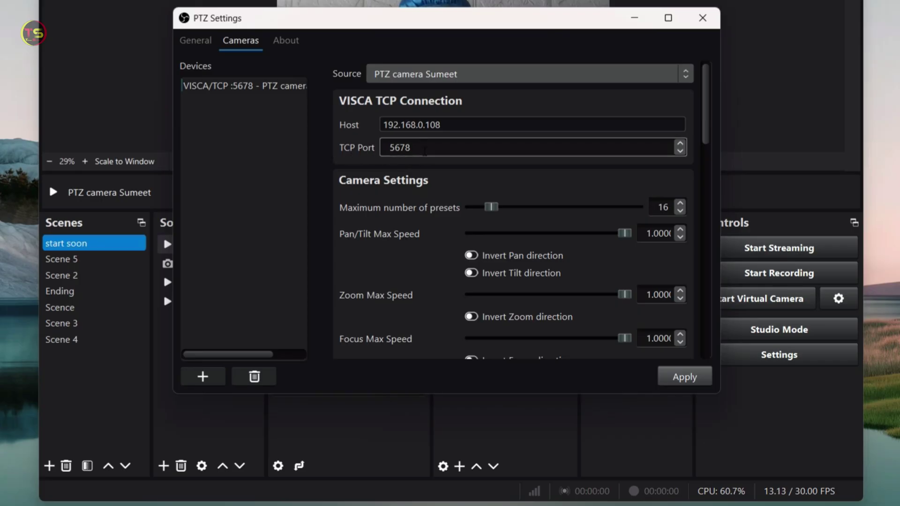
- Set the device's TCP port to 52381 and apply the camera settings
double_click(398, 147)
type("52381")
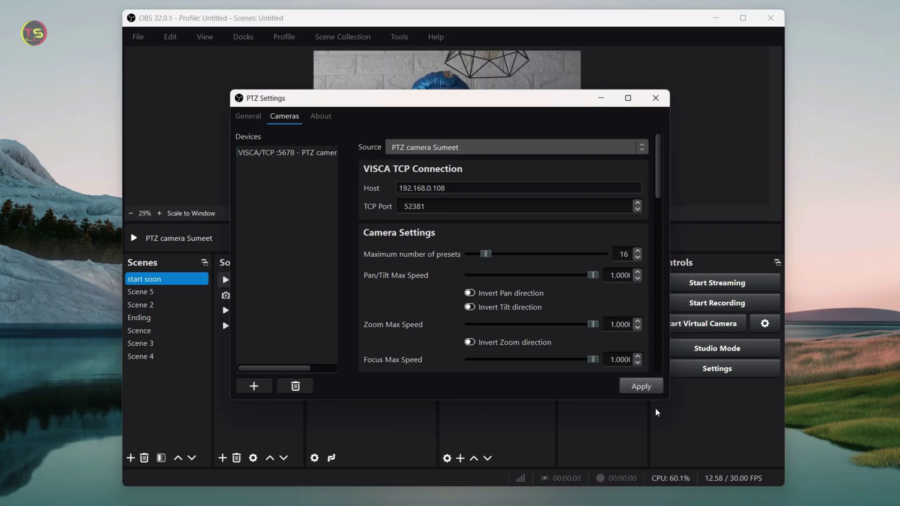
left_click(645, 386)
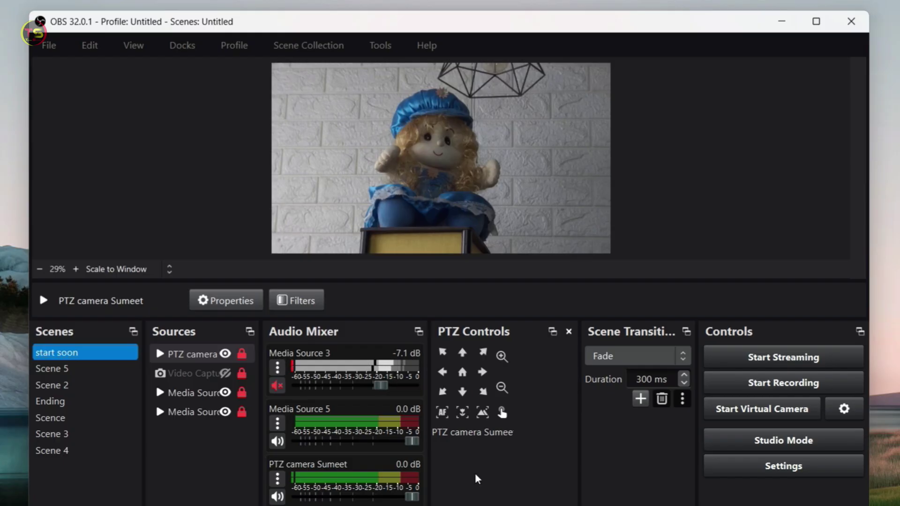
- Test the PTZ controls by tilting the camera up twice and down once
left_click(463, 353)
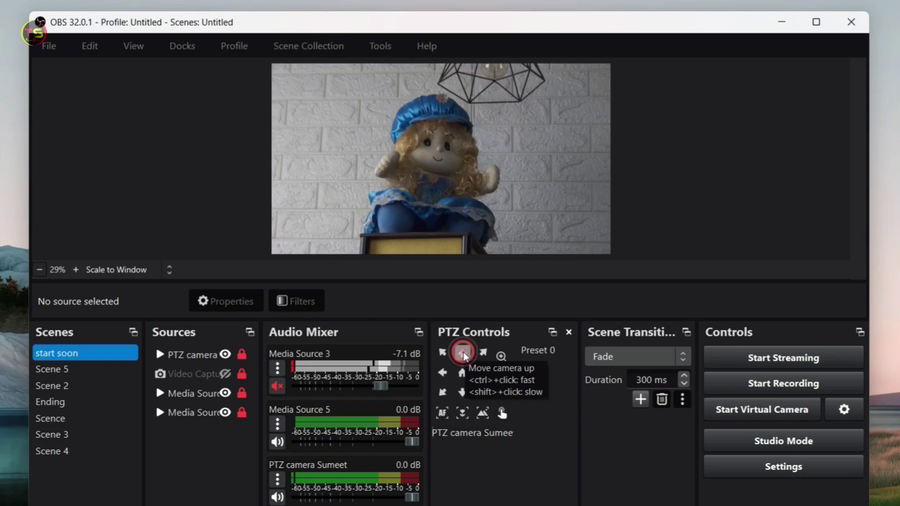
left_click(464, 354)
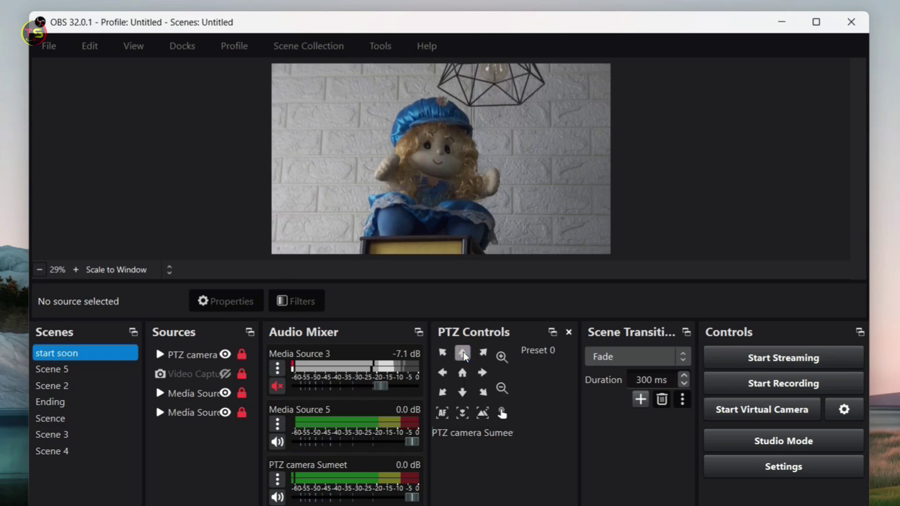
left_click(463, 394)
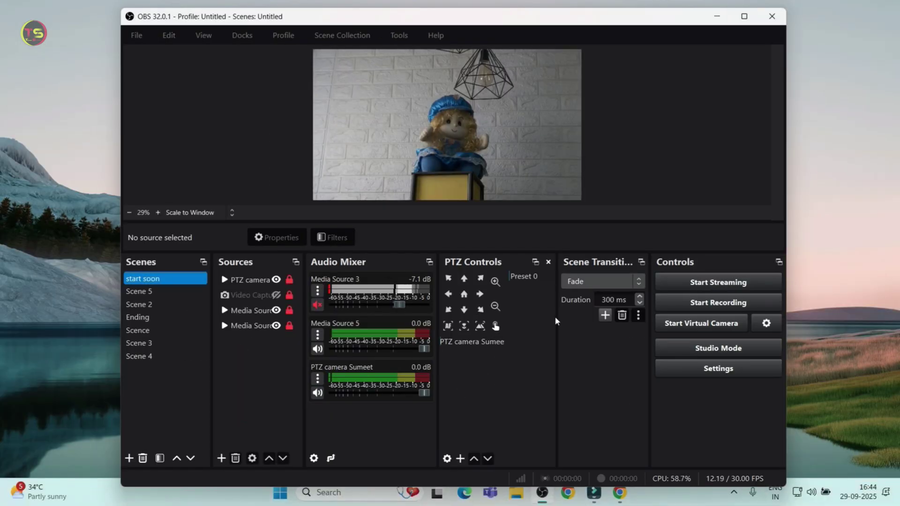
- Add a PTZ preset named "preset 1" and save the current camera position to it
left_click(460, 458)
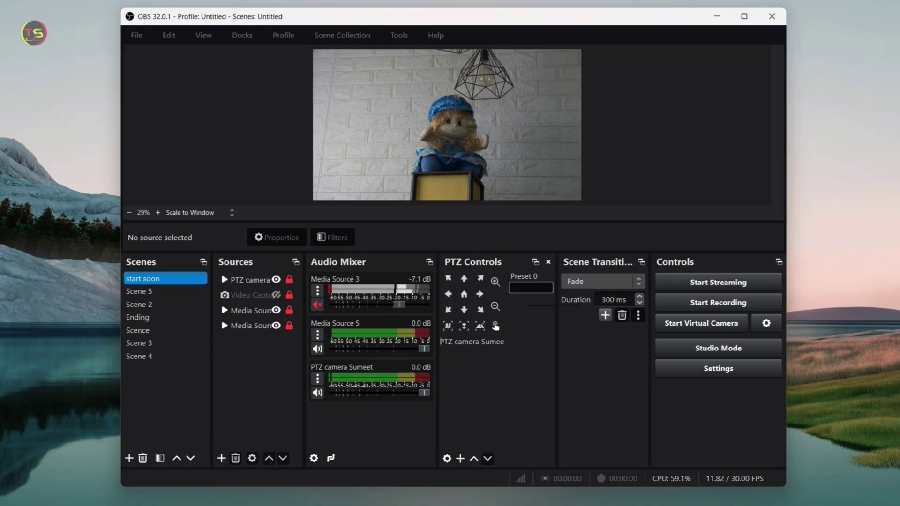
type("preset 1")
right_click(524, 287)
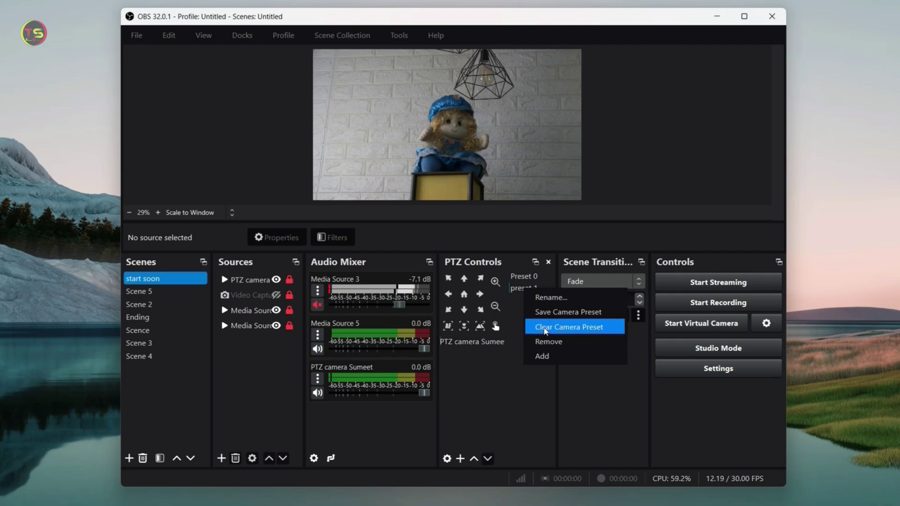
left_click(562, 312)
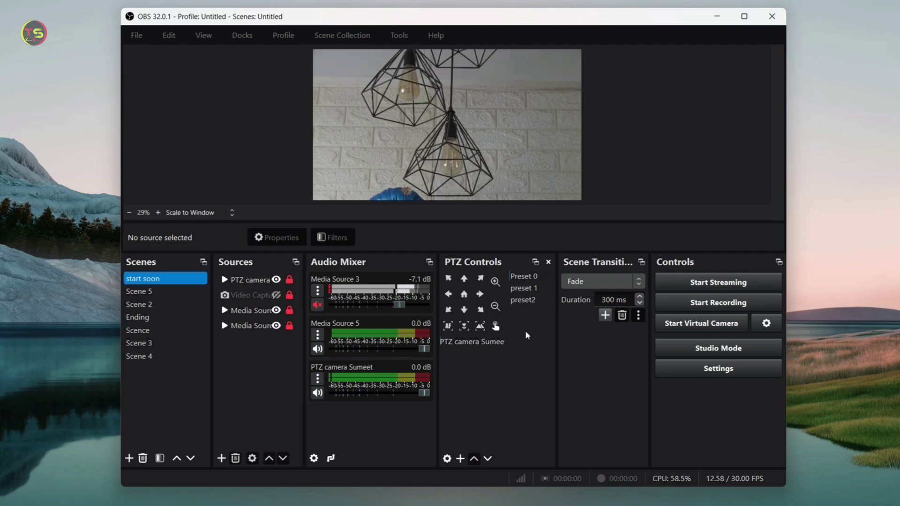
- Recall the camera position stored in preset 1
left_click(525, 291)
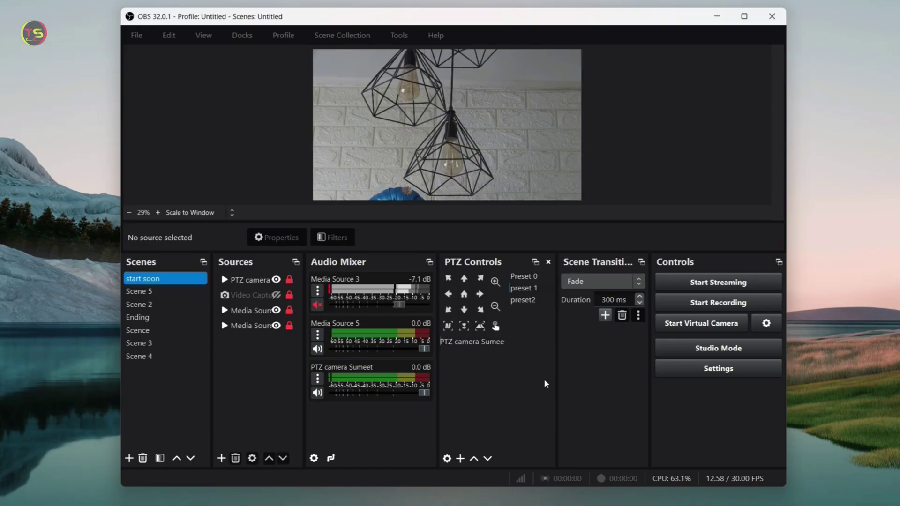